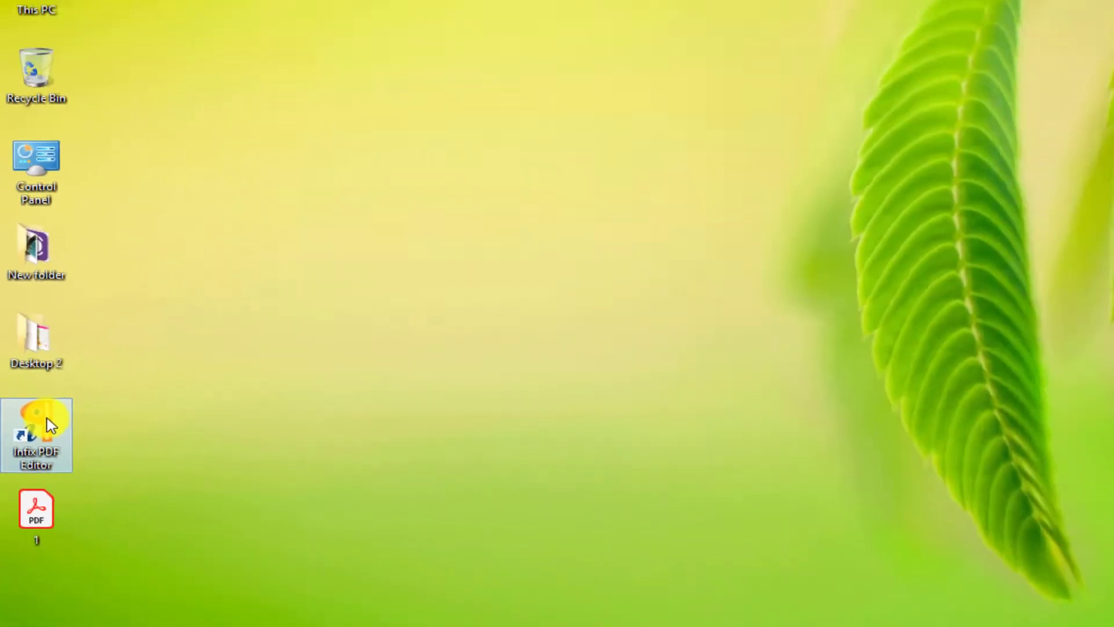
Step: Launch Infix PDF Editor and open the Desktop PDF '1', the Corsair warranty
double_click(47, 425)
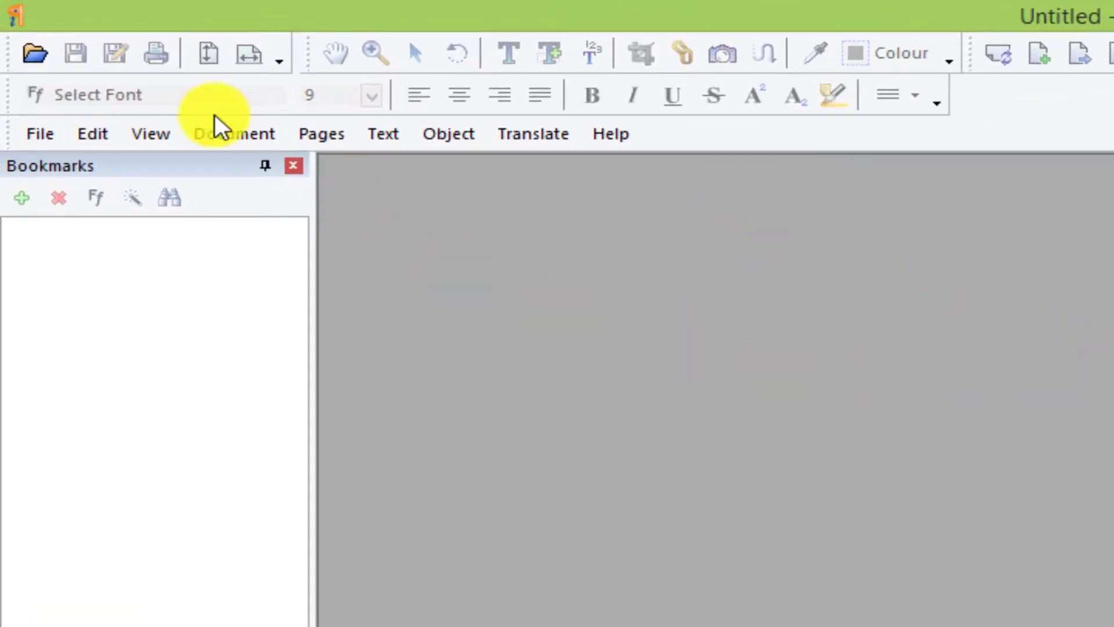
left_click(37, 58)
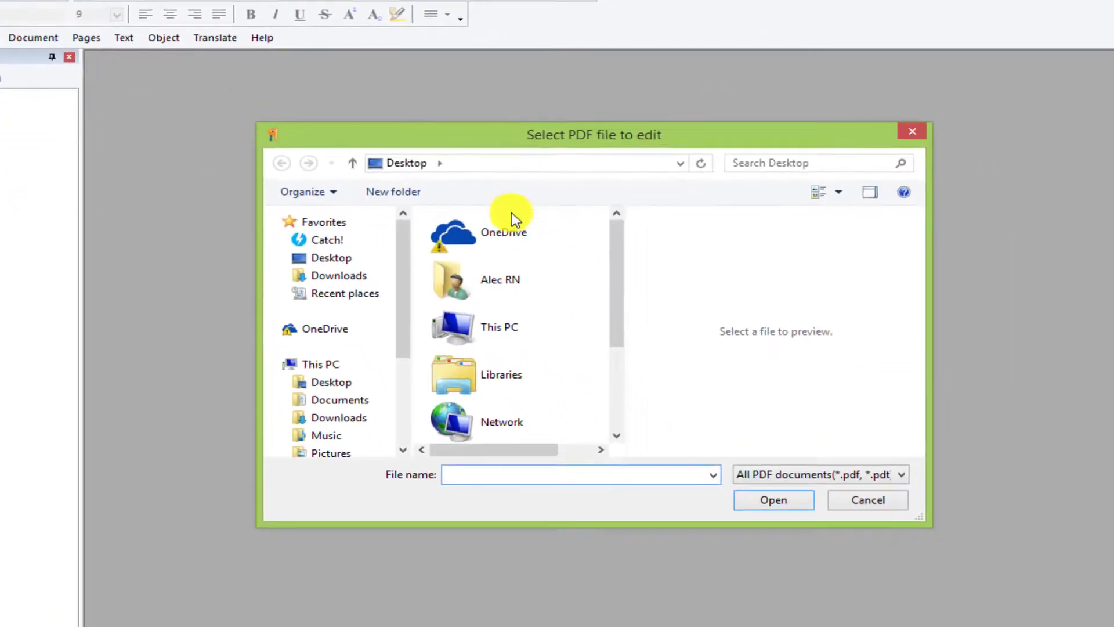
left_click_drag(604, 261, 610, 360)
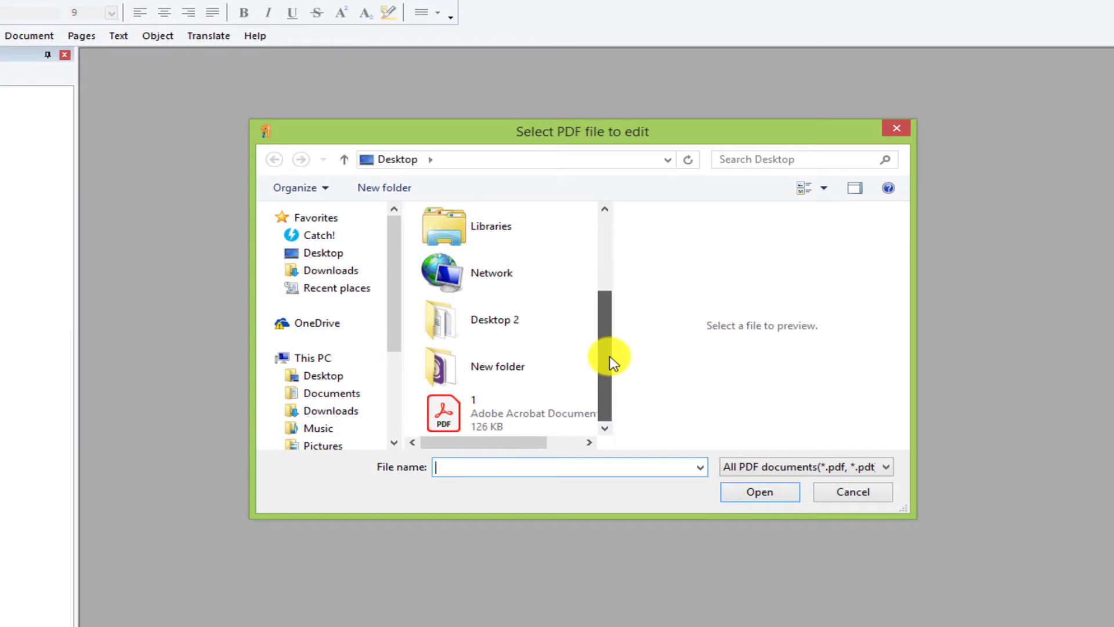
left_click(498, 407)
left_click(749, 493)
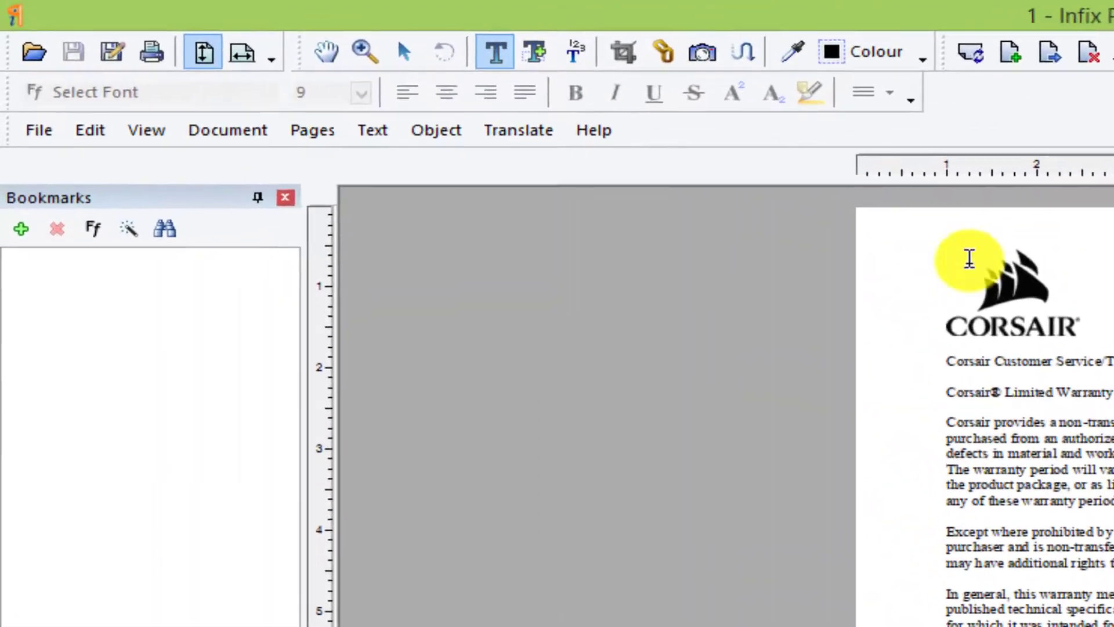
Step: Zoom to 140% on the top of the warranty's first page
left_click(373, 55)
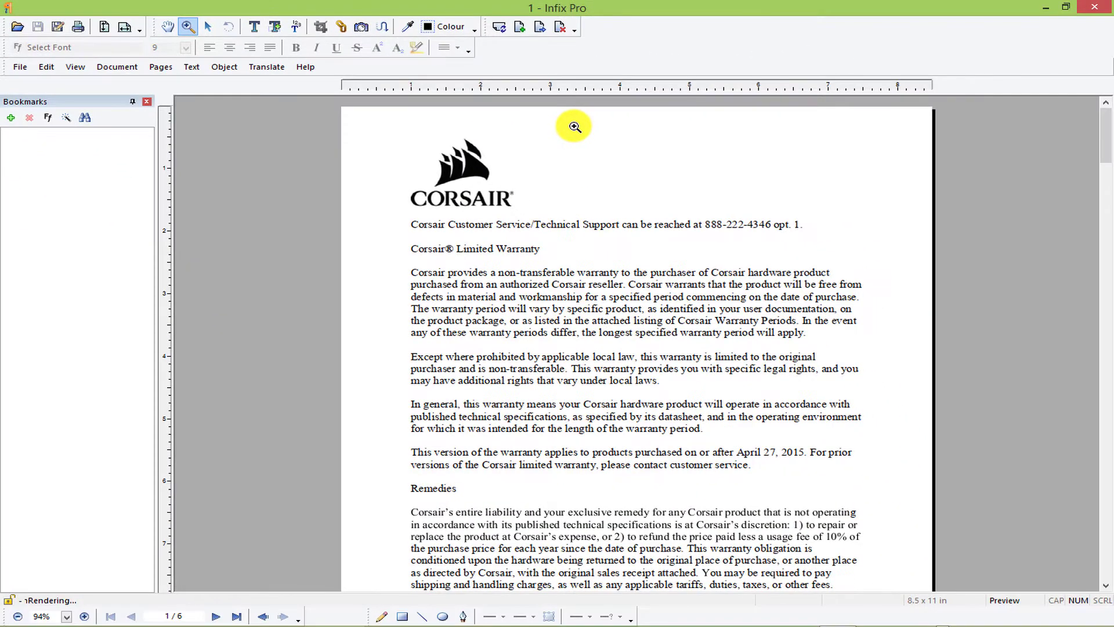
left_click(574, 126)
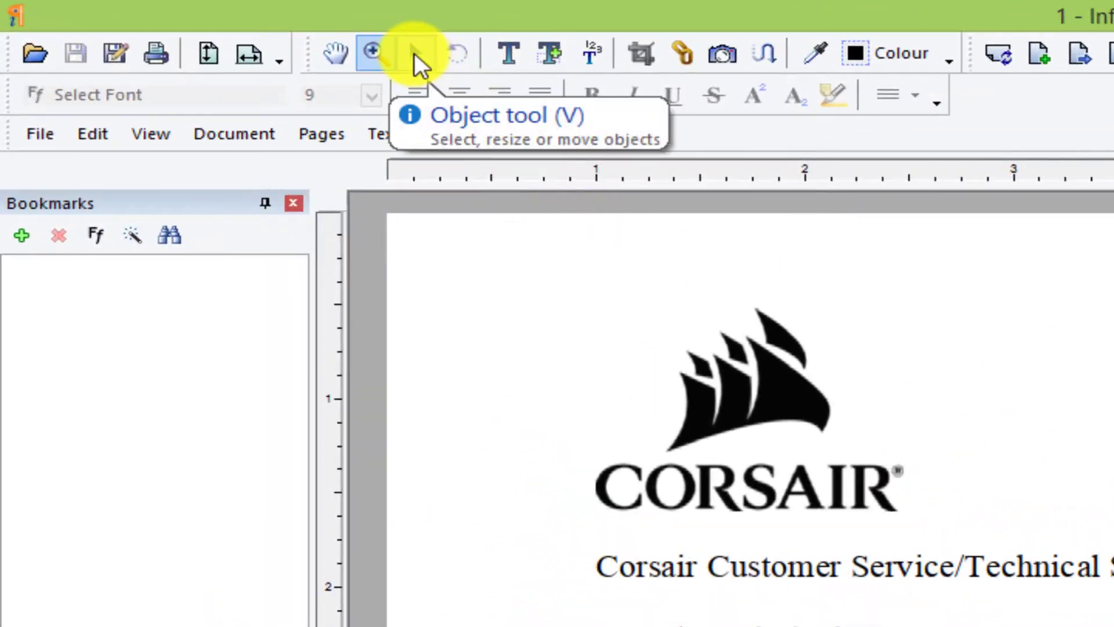
Step: Select the Corsair logo image on page one with the Object tool and delete it
left_click(415, 53)
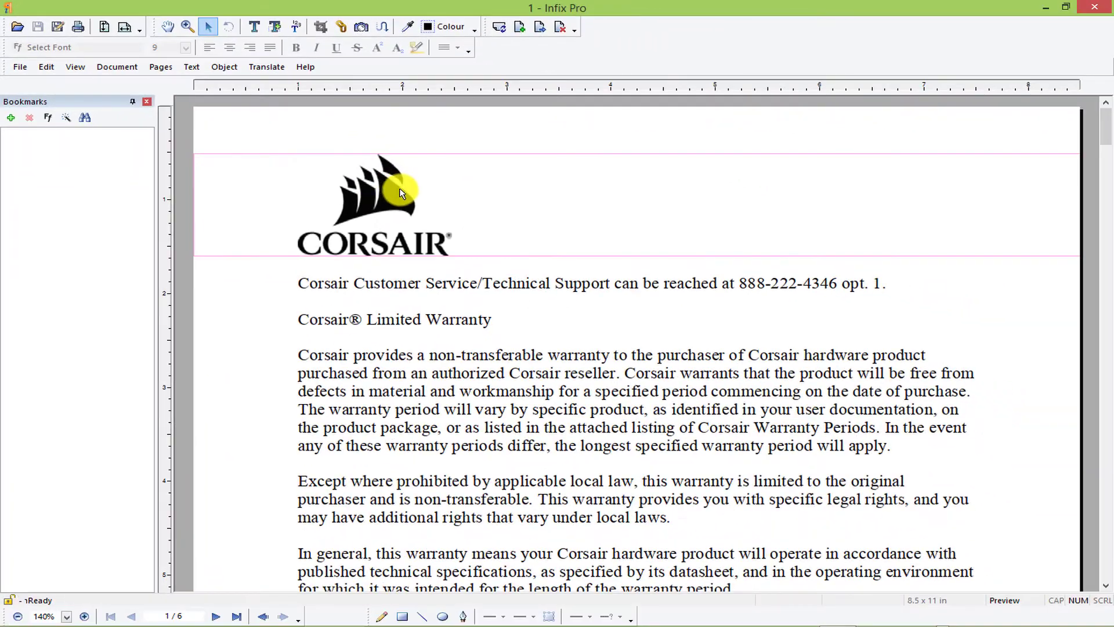
left_click(403, 200)
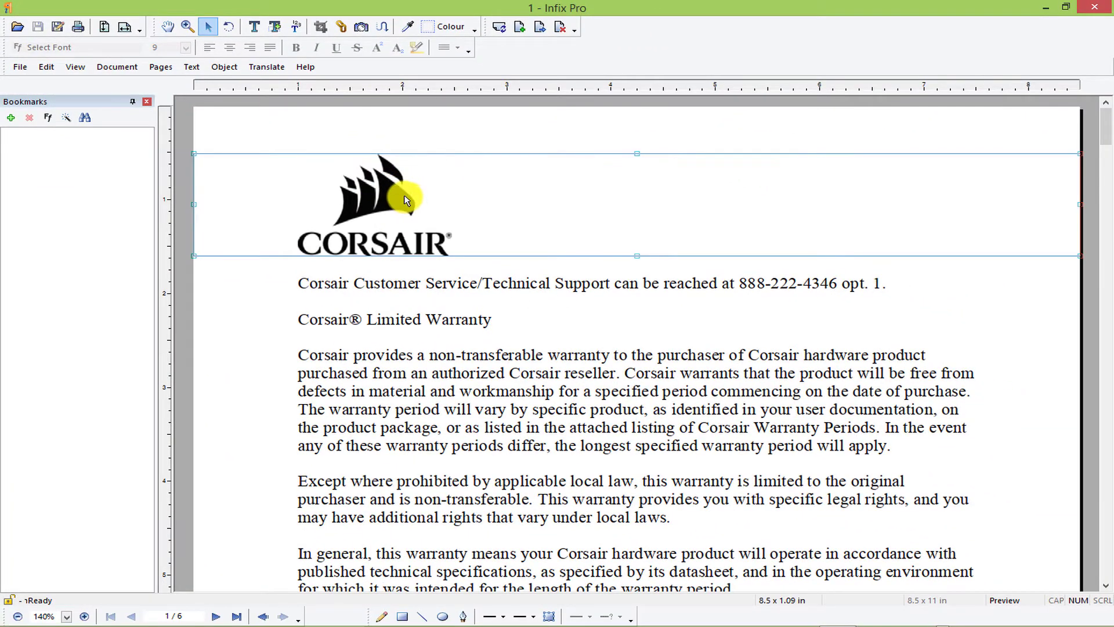
key("Delete")
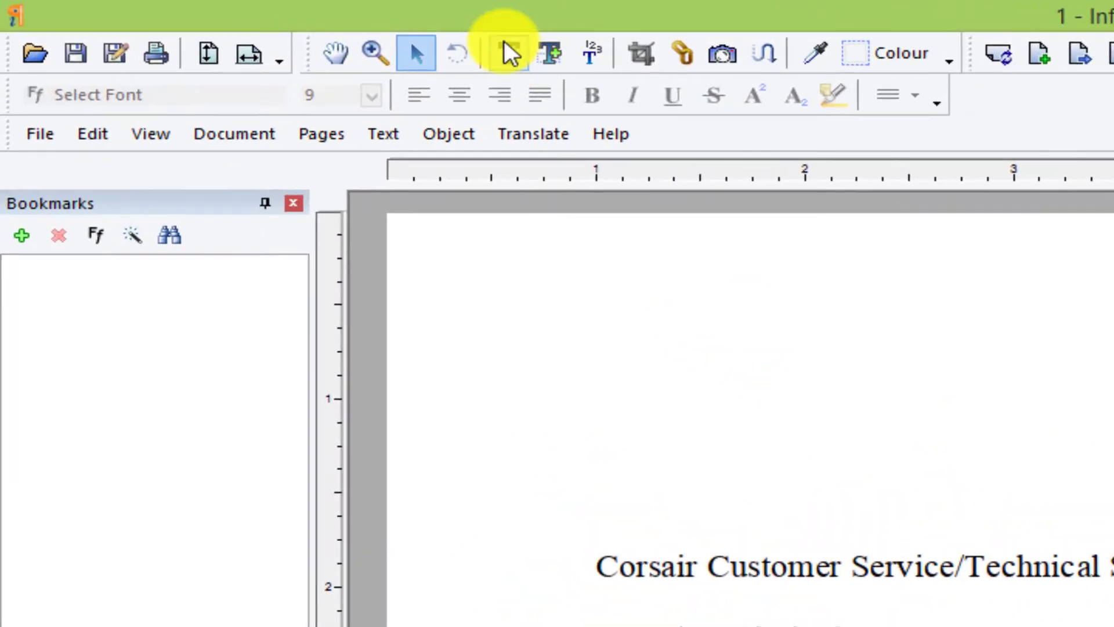
Step: Erase the 'Corsair® Limited Warranty' heading text, leaving an empty line for '1234'
left_click(509, 54)
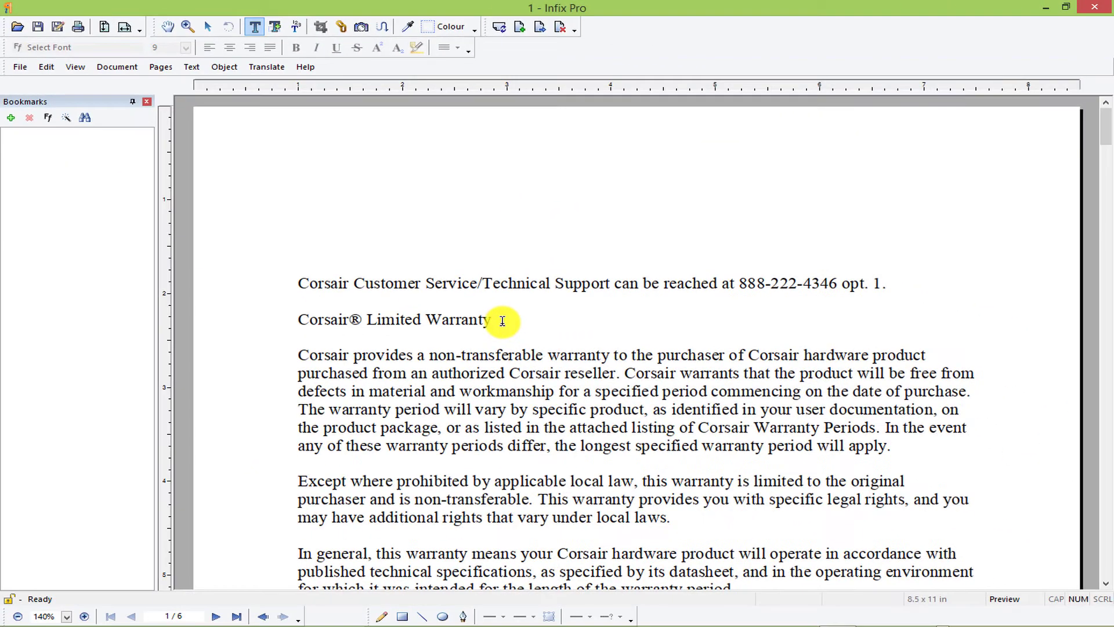
left_click(502, 319)
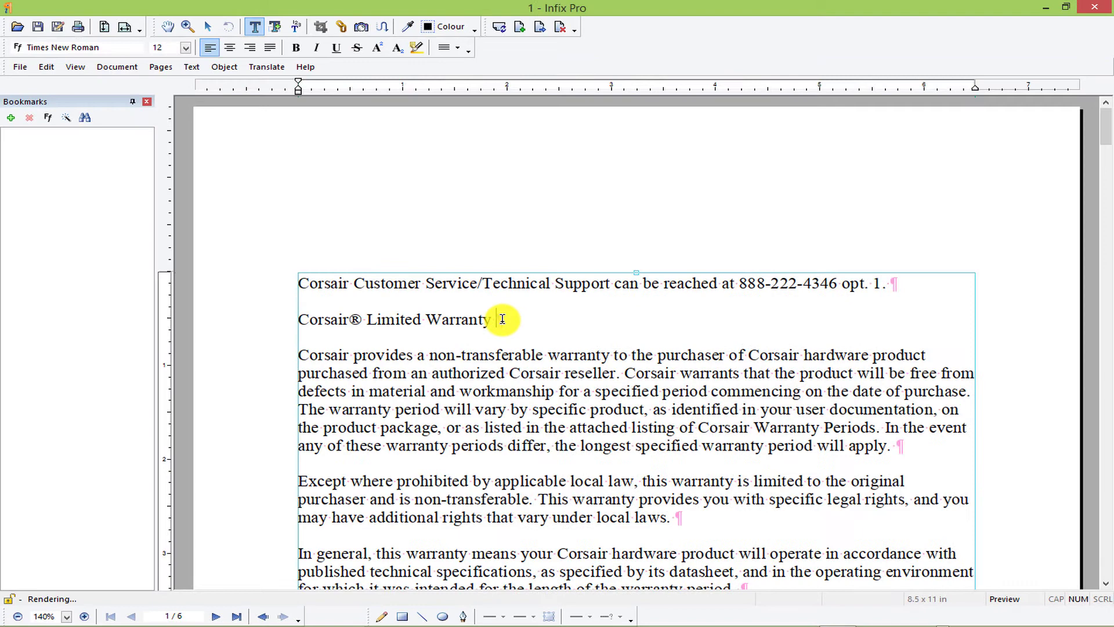
key("BackSpace")
key("BackSpace")
key("BackSpace")
key("BackSpace")
key("BackSpace")
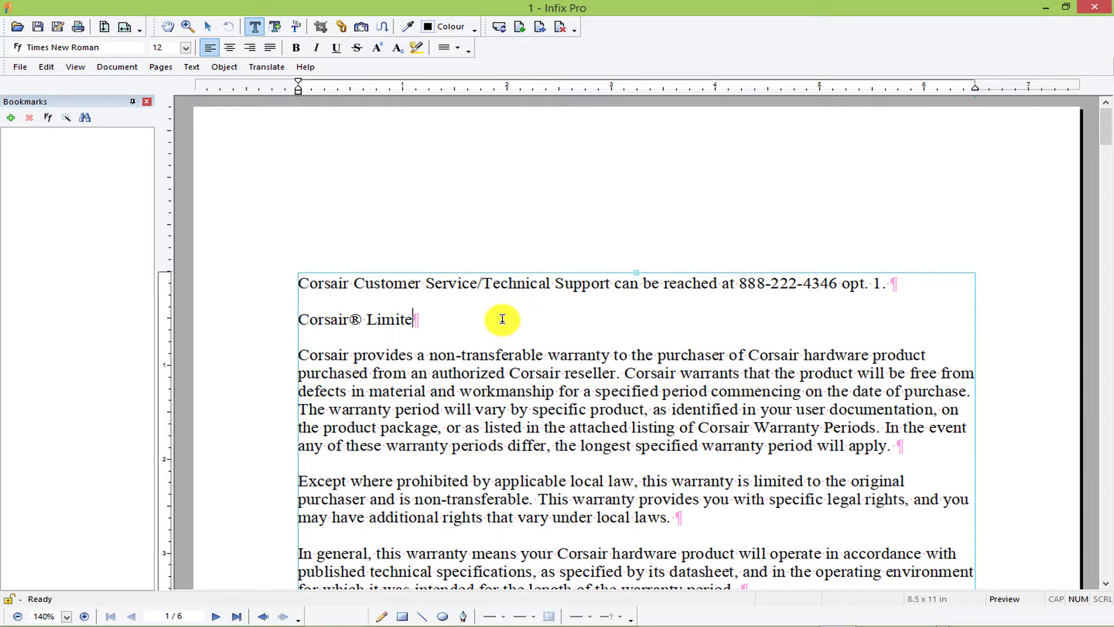
key("BackSpace")
key("BackSpace")
key("BackSpace")
key("BackSpace")
key("BackSpace")
key("BackSpace")
key("BackSpace")
key("BackSpace")
key("BackSpace")
key("BackSpace")
key("BackSpace")
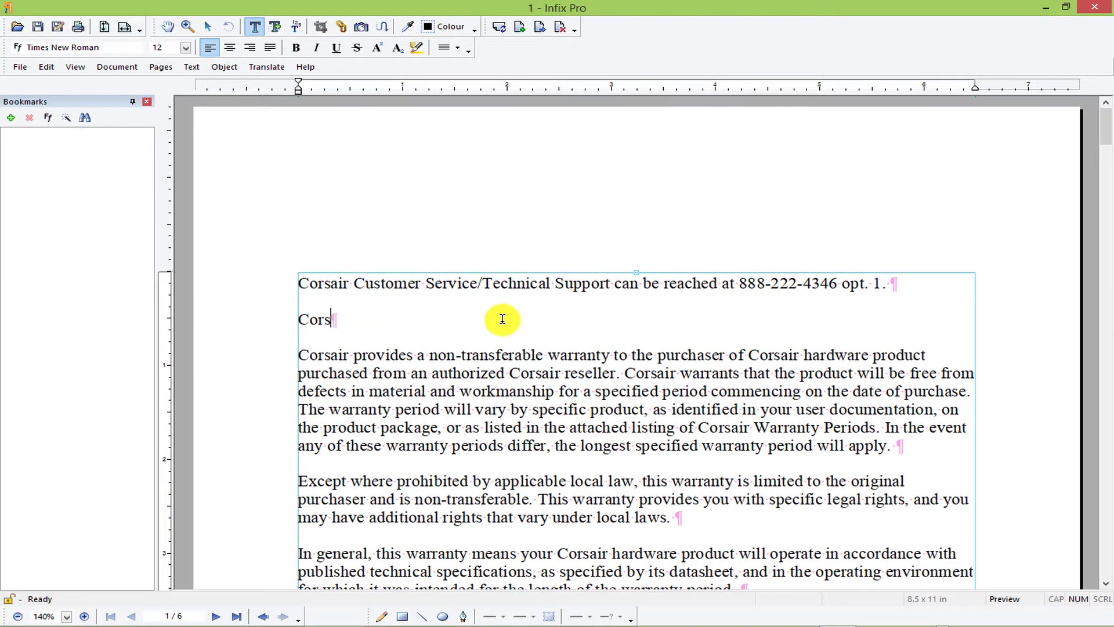
key("BackSpace")
key("BackSpace")
key("BackSpace")
key("BackSpace")
key("BackSpace")
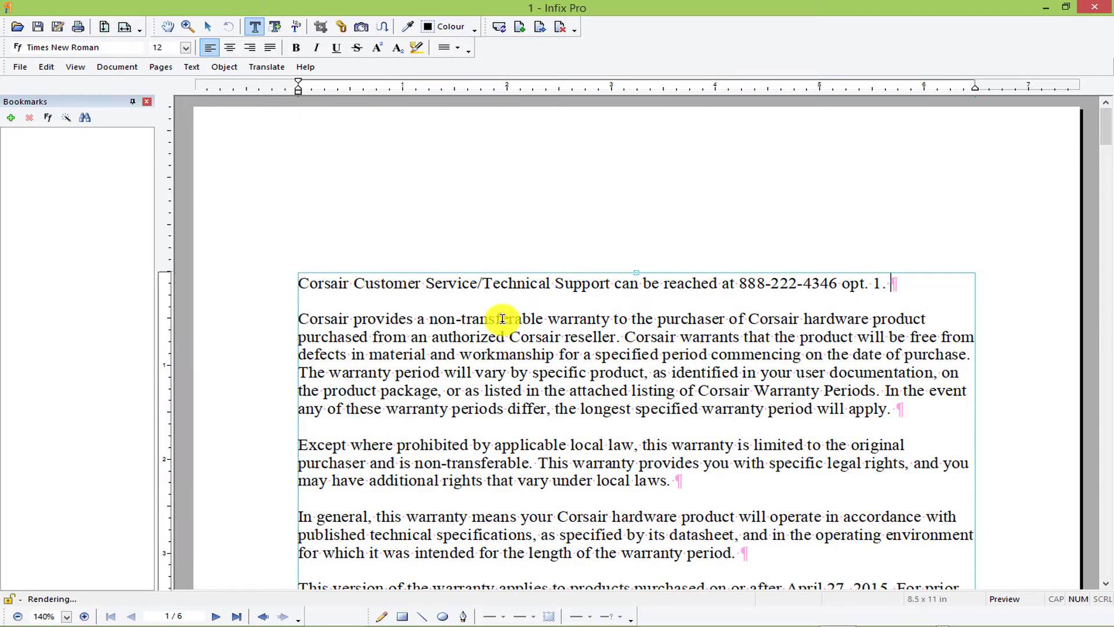
key("Return")
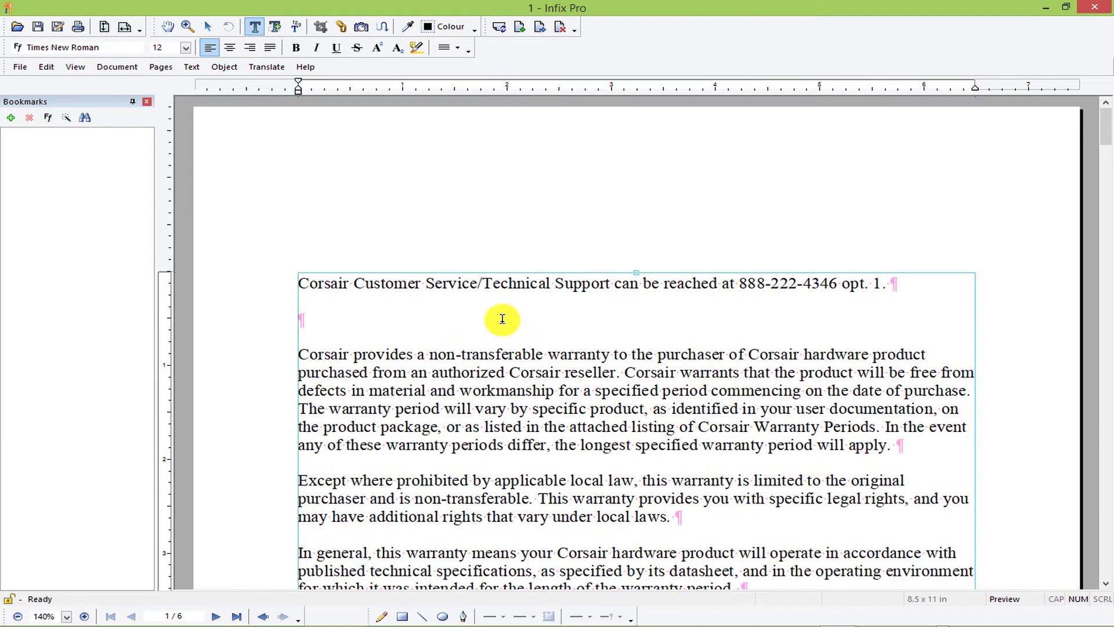
type("123")
type("4")
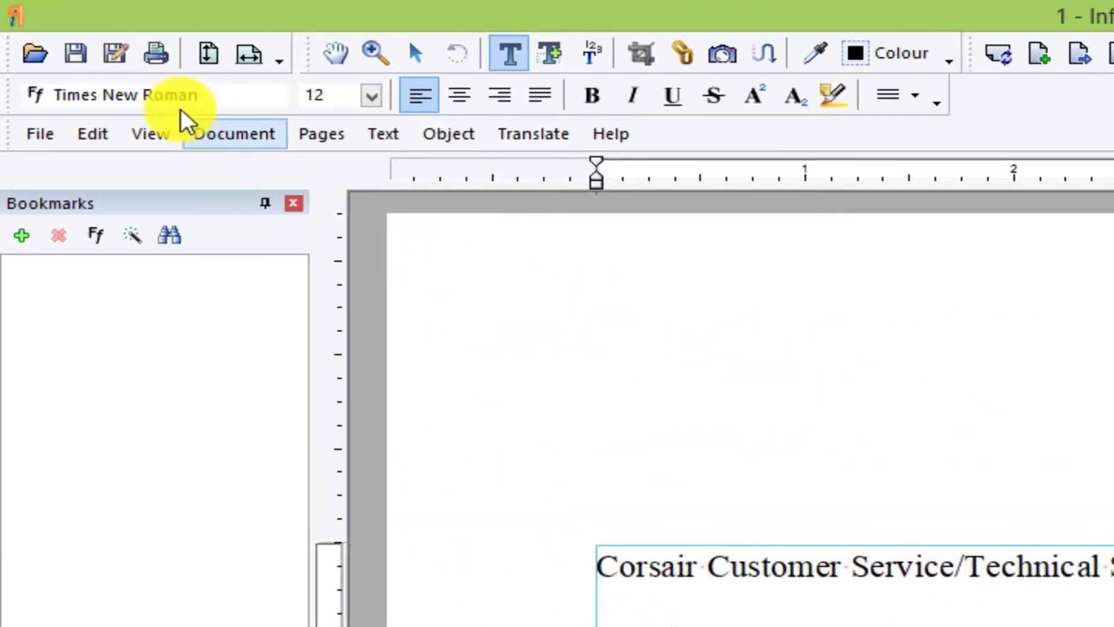
Step: Save the edited warranty as '2' on the Desktop with Save As
left_click(117, 55)
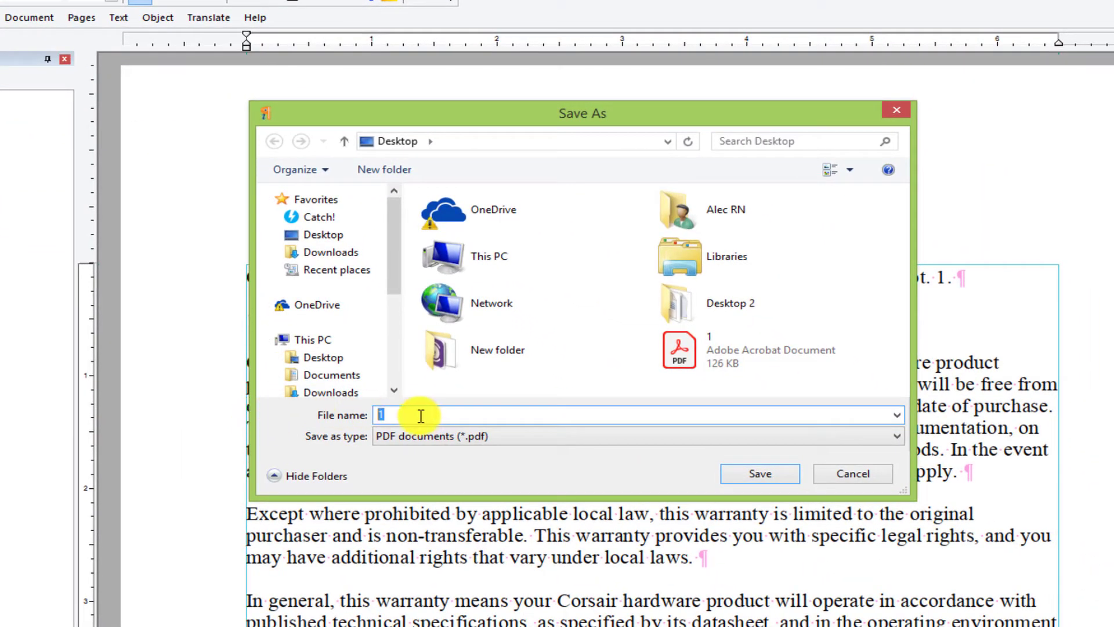
type("2")
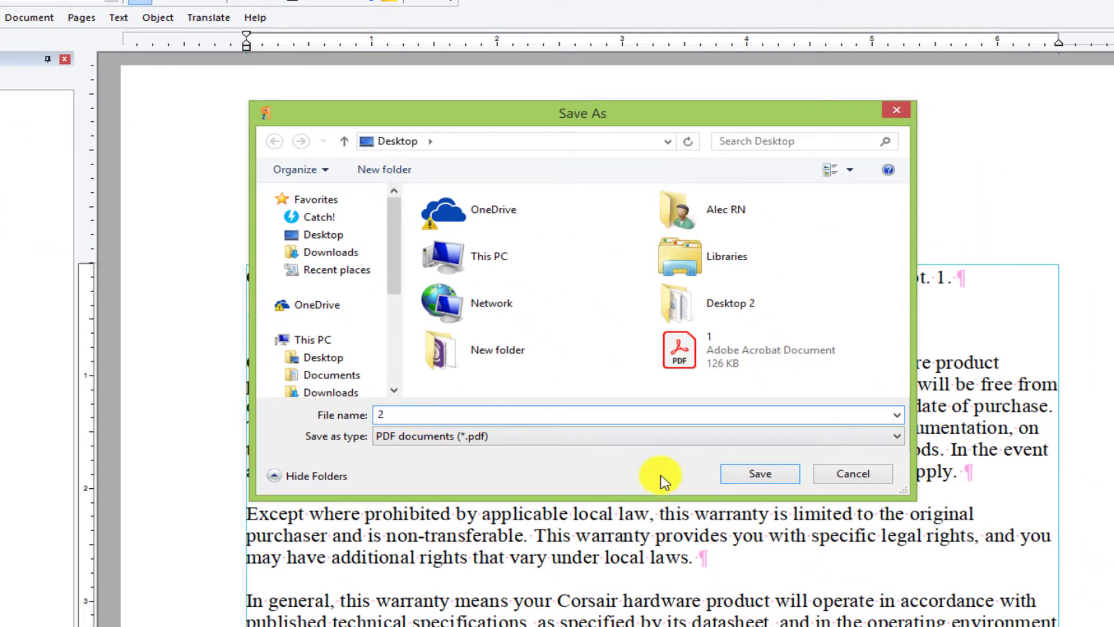
left_click(757, 475)
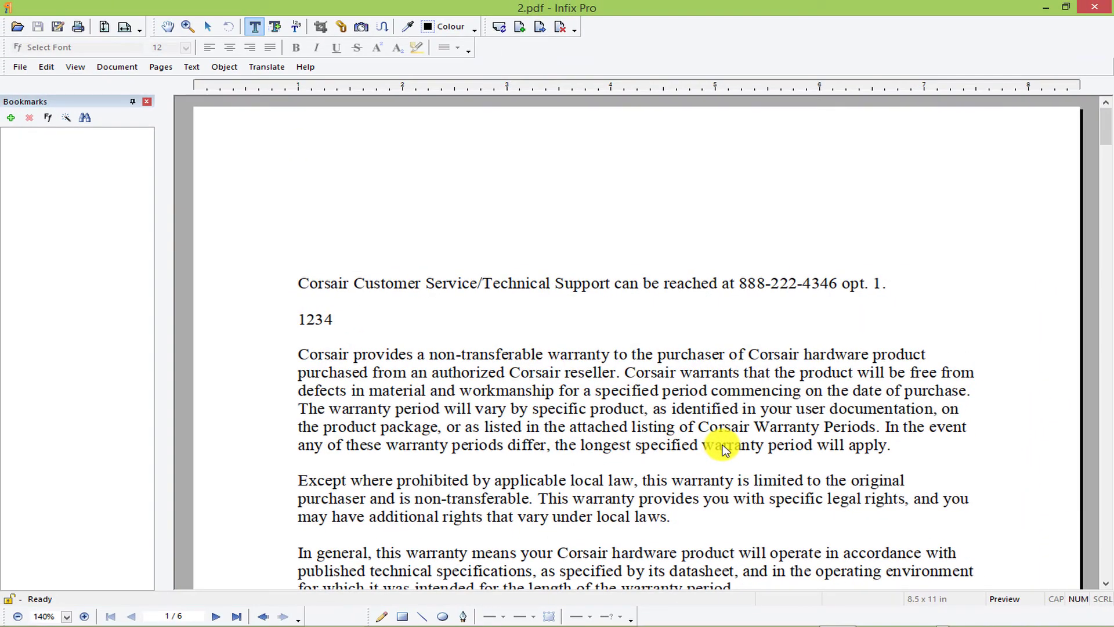
left_click(1088, 7)
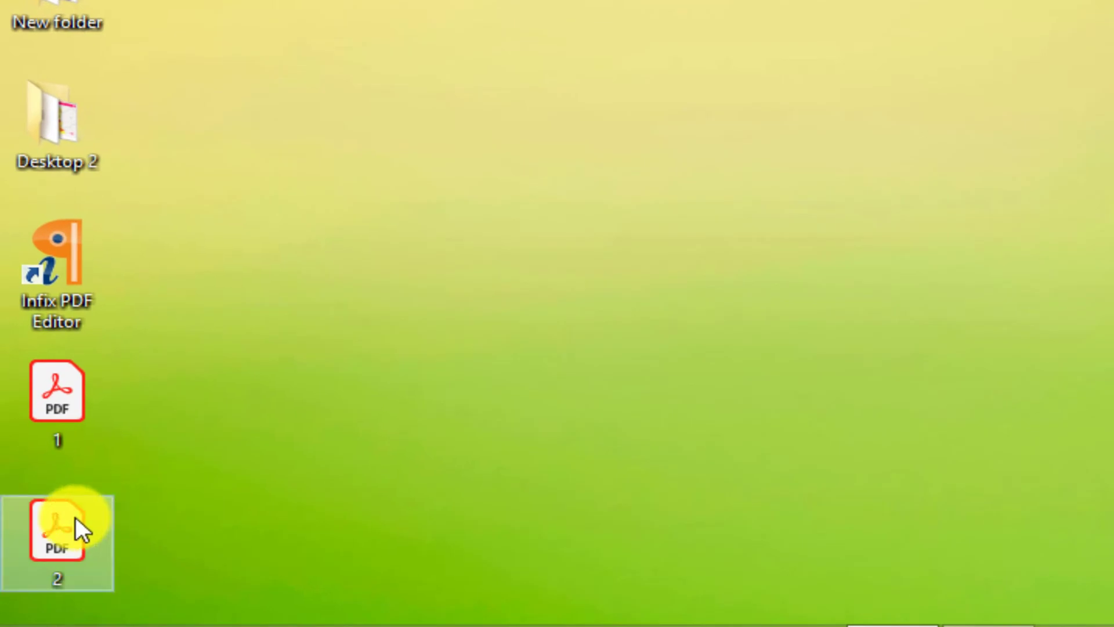
double_click(43, 566)
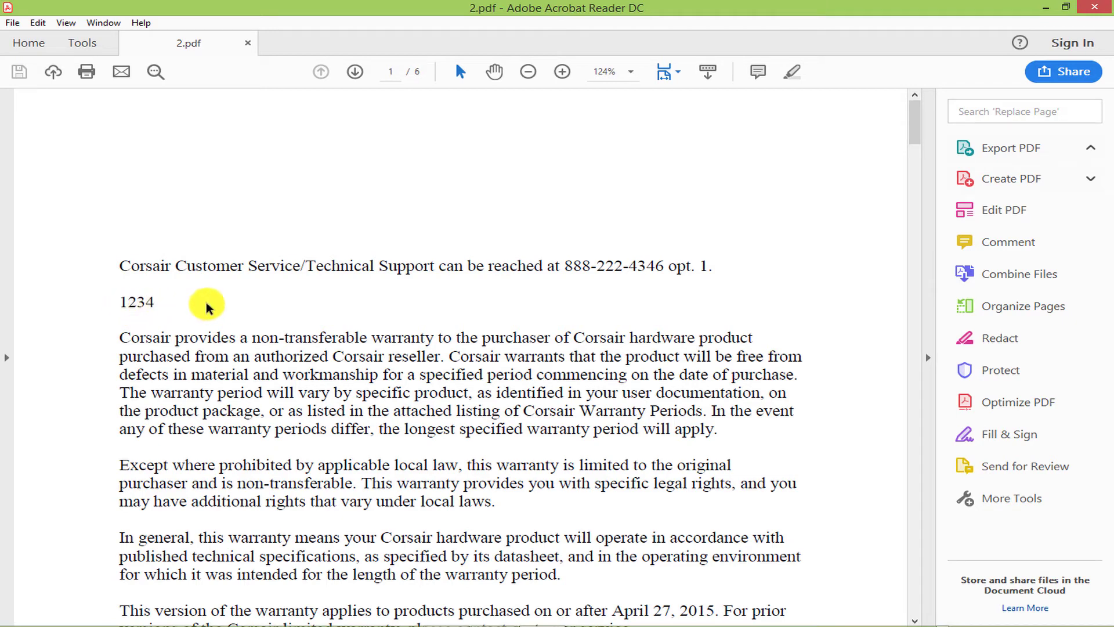
left_click(1097, 7)
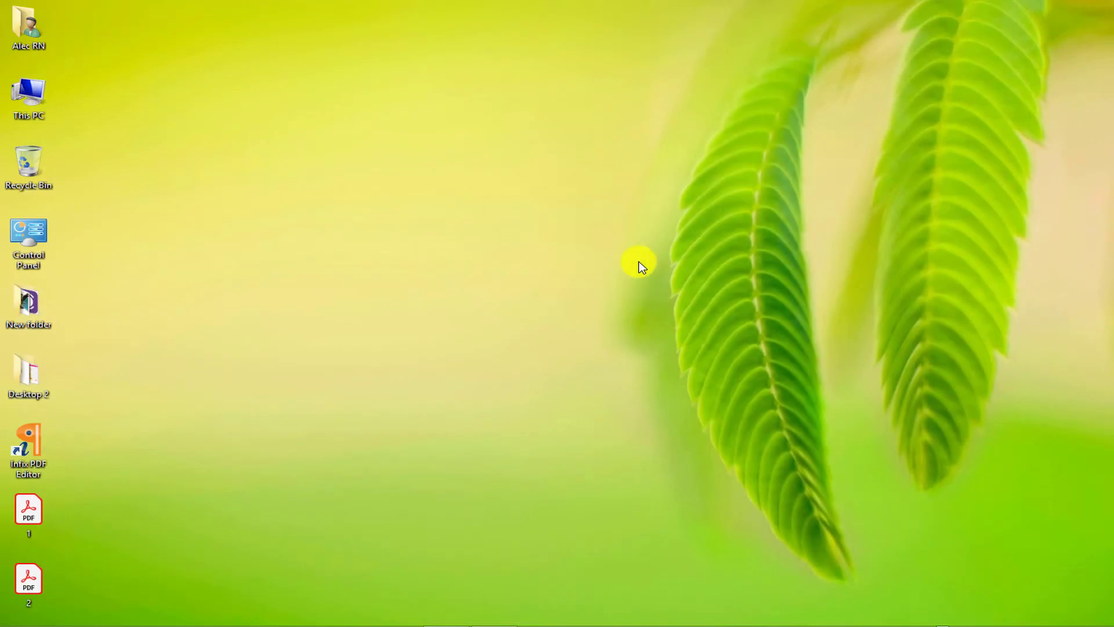